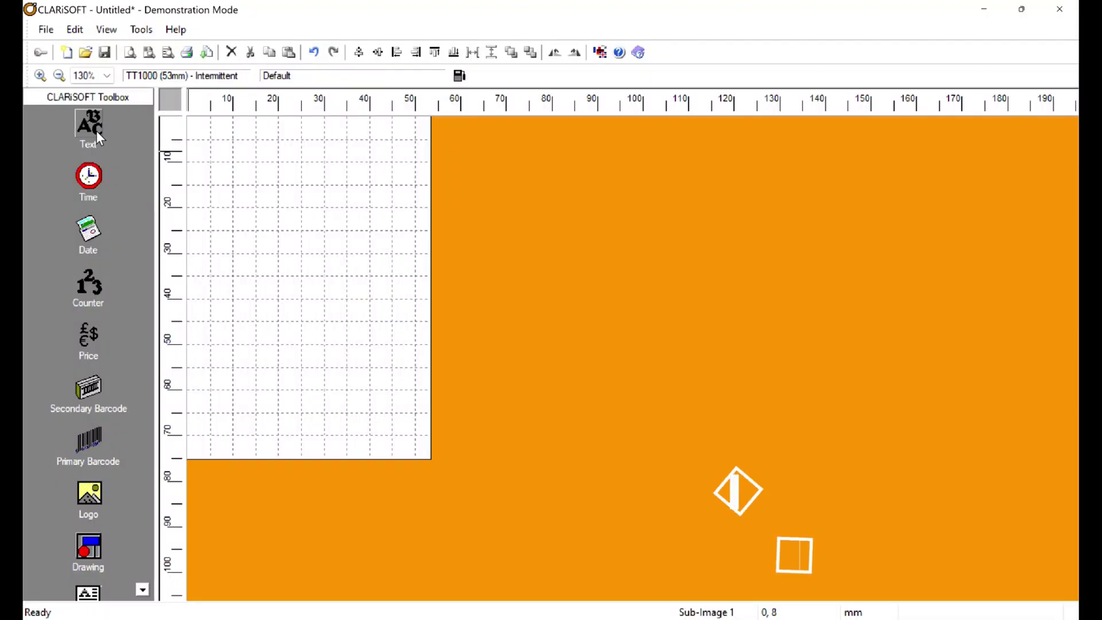
Step: Add PRODUCT ID and DESCRIPTION text fields, placing DESCRIPTION just below PRODUCT ID
click(251, 151)
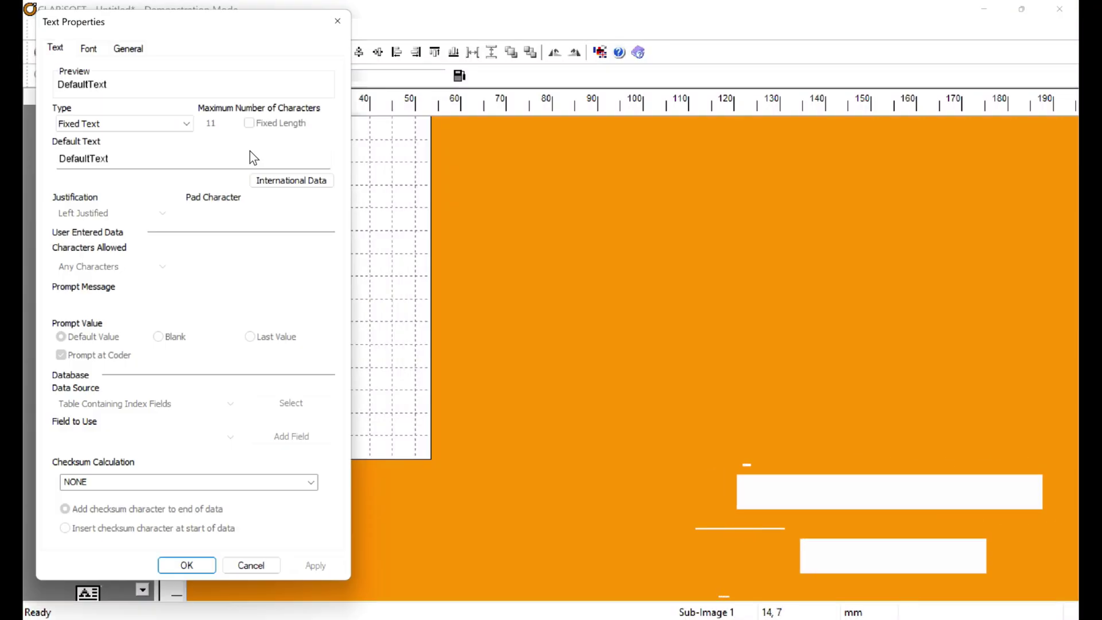
key(Tab)
text(PRODUCT ID)
key(Return)
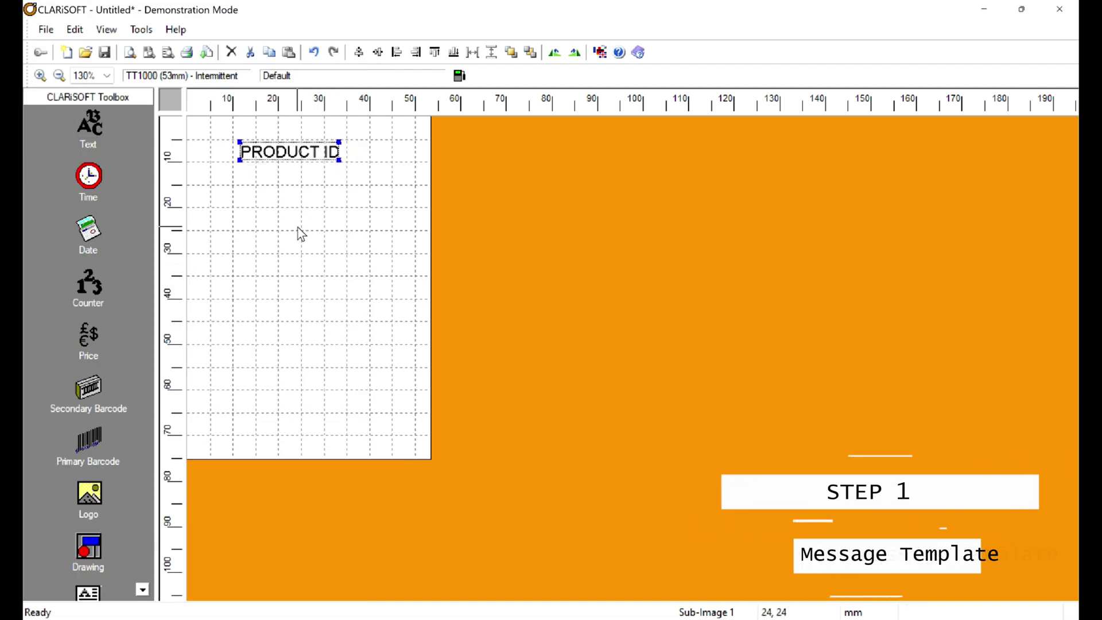
right_click(298, 234)
click(322, 263)
text(dESCRIPTION)
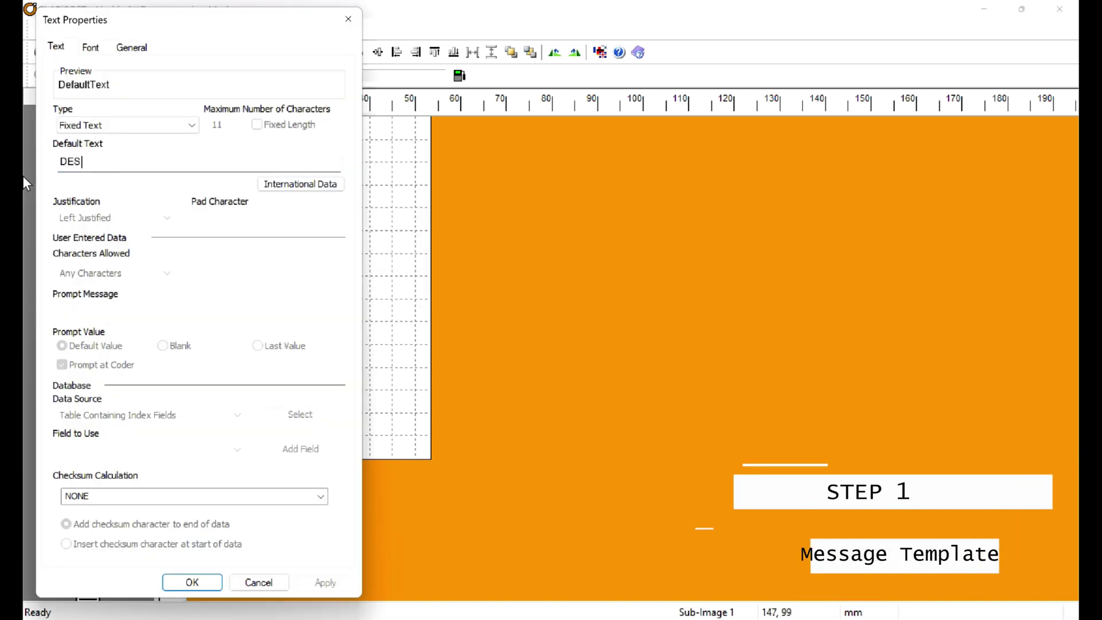
key(Return)
drag(274, 172, 275, 174)
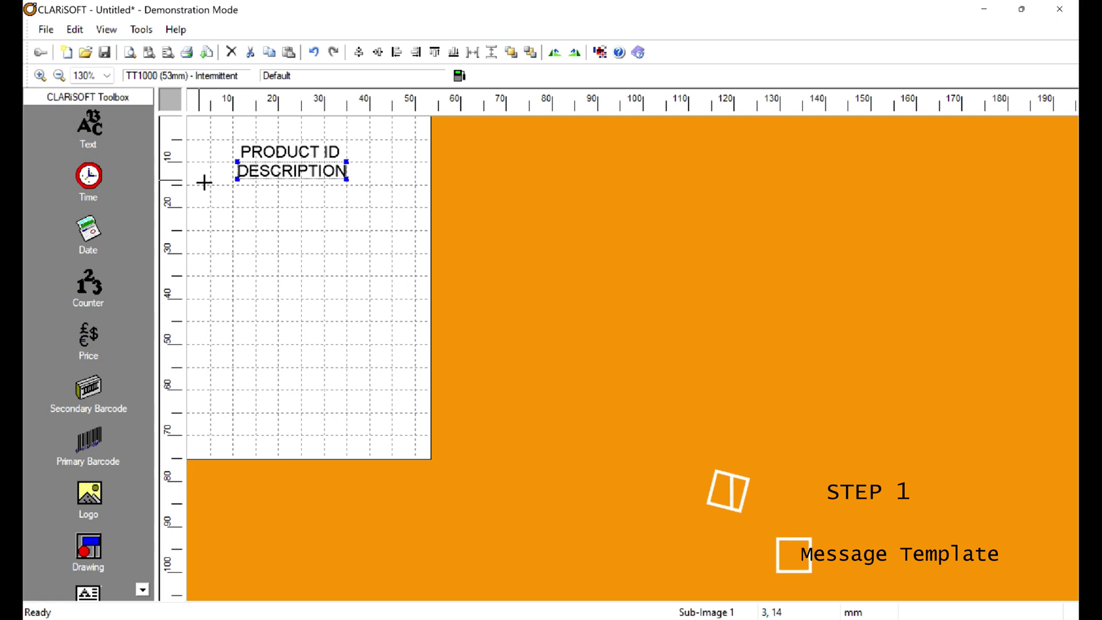
Step: Add PRICE and QTY text fields side by side below them, then bring up Save As
drag(111, 131, 194, 185)
key(Tab)
key(BackSpace)
text(PRICE)
key(Return)
drag(252, 209, 240, 199)
click(310, 209)
key(Tab)
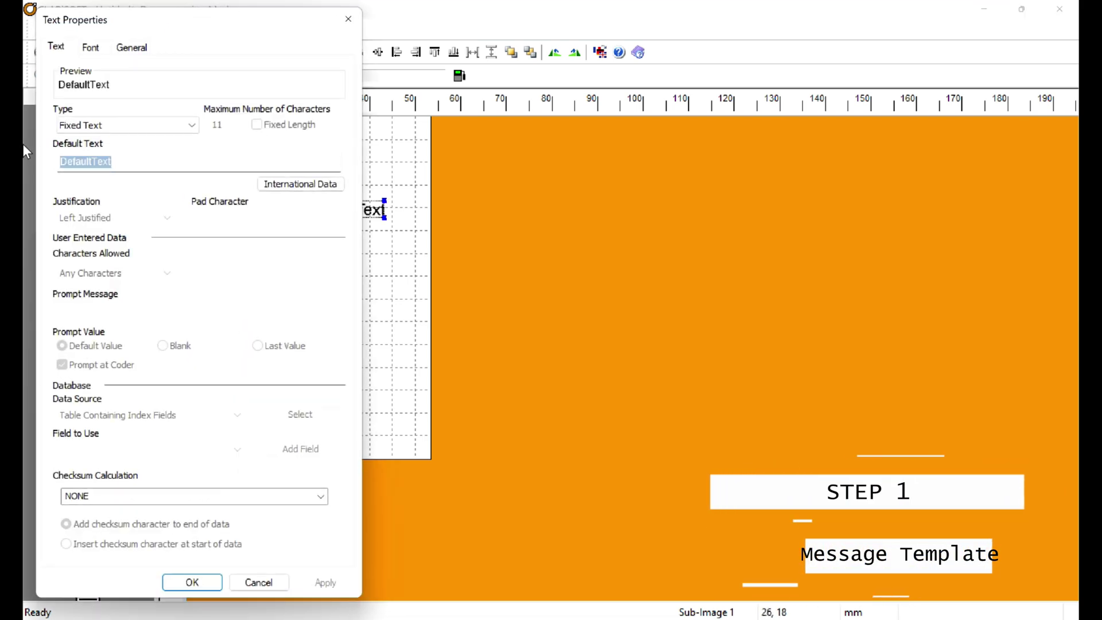
text(QTY)
key(Return)
drag(328, 217, 338, 208)
key(ctrl+s)
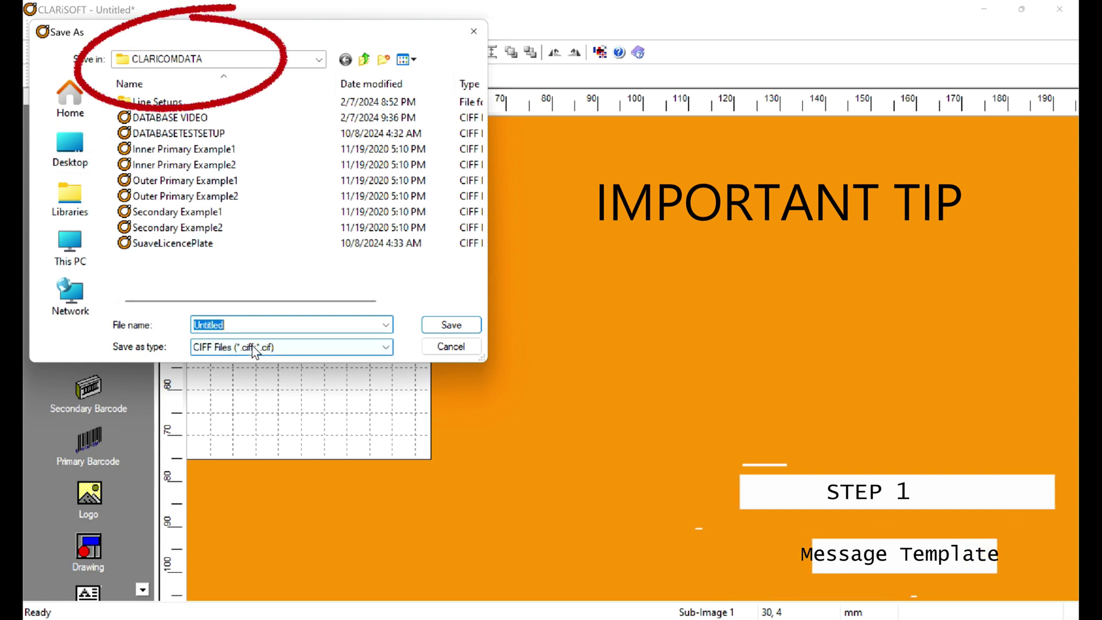
Step: Enter exceltemplate as the label template's file name
text(exceltemplate.ciff)
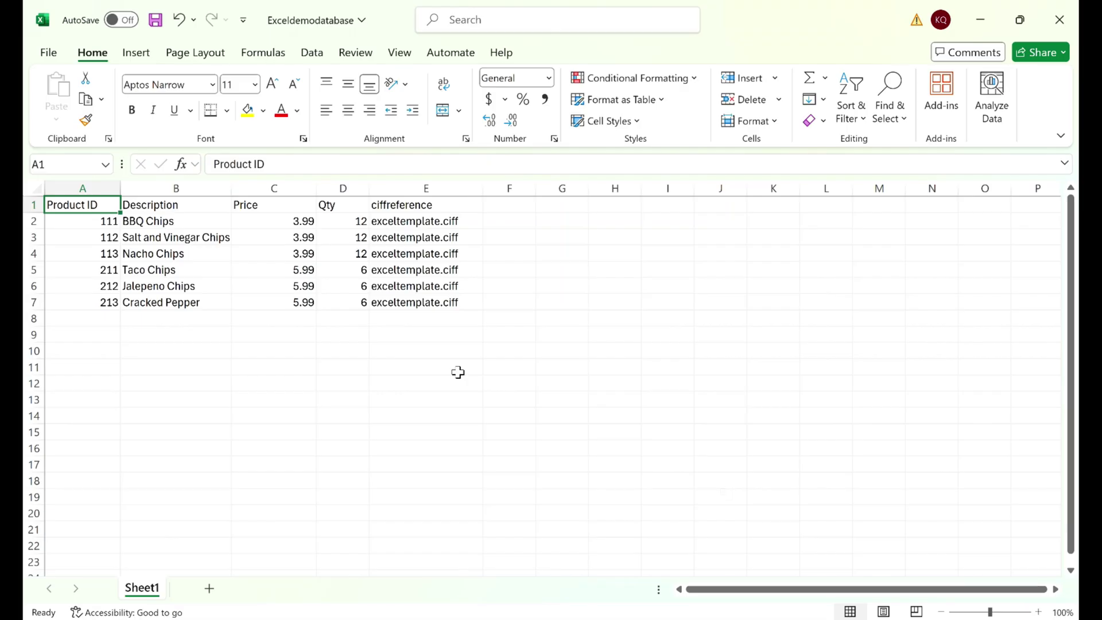
click(246, 317)
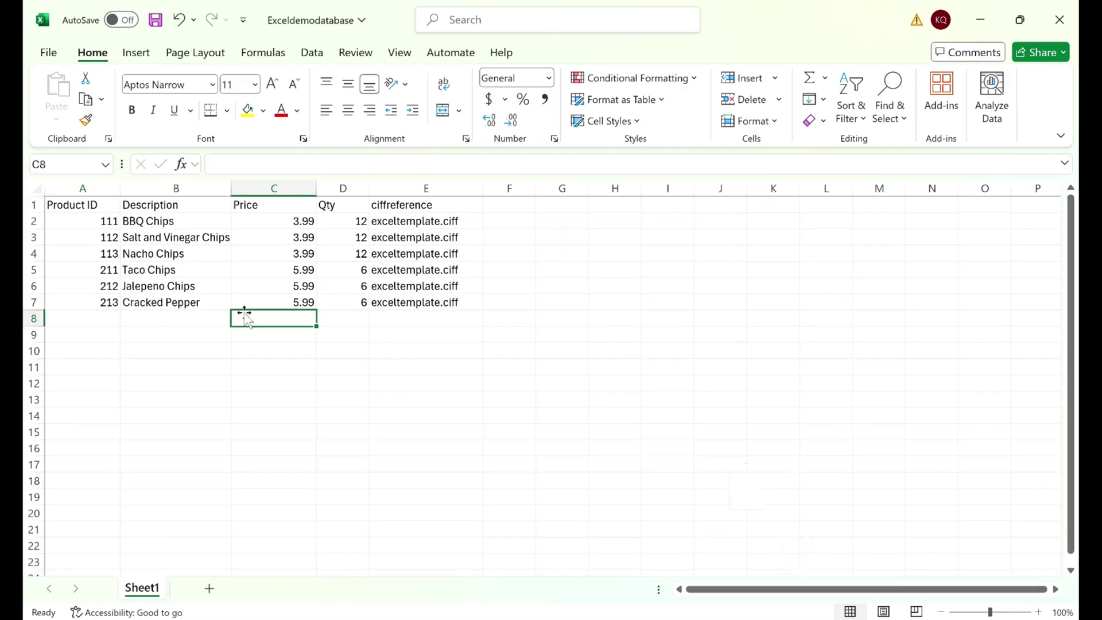
click(91, 206)
Step: In Name Manager, define the name exceldbtemplate referring to Sheet1!$A$1:$E$7
click(471, 24)
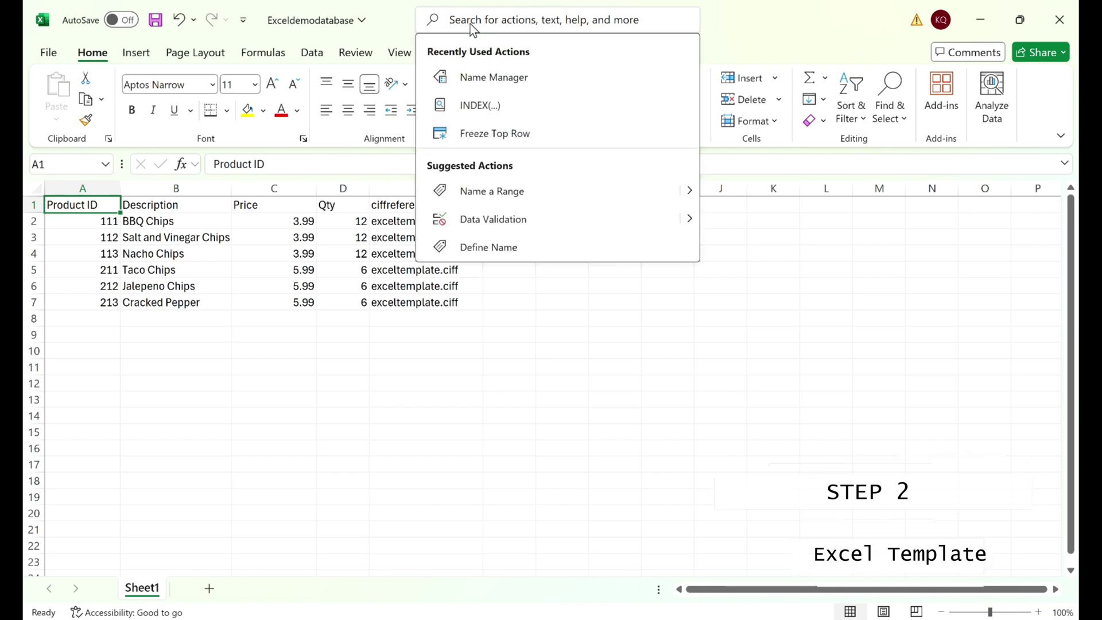
text(name)
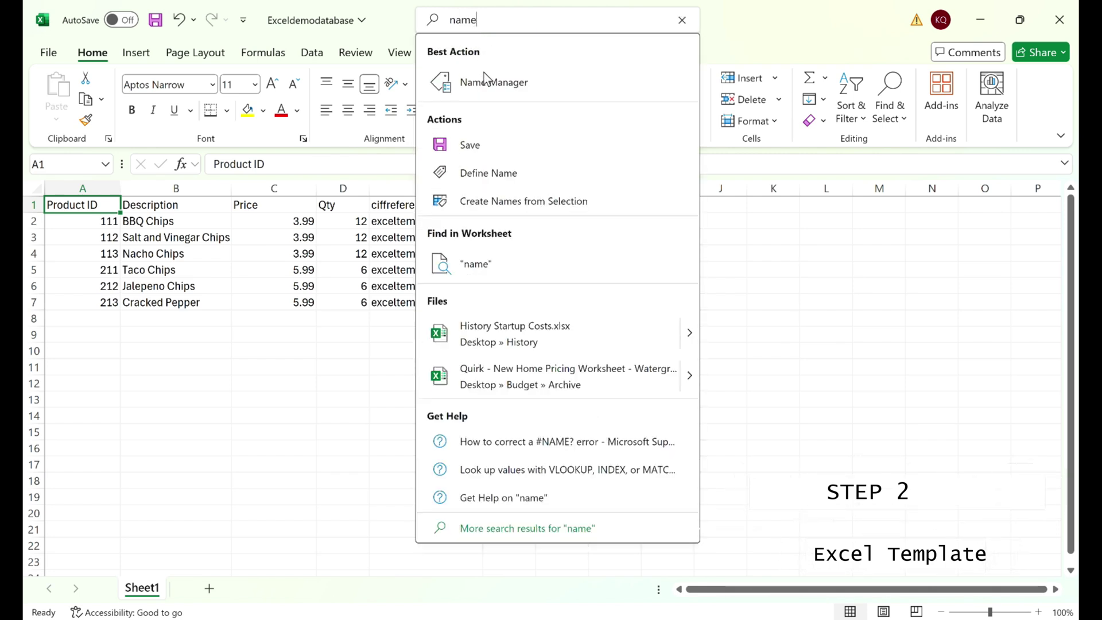
click(484, 80)
click(102, 71)
text(exceldbtemplate)
drag(275, 262, 214, 263)
text(=)
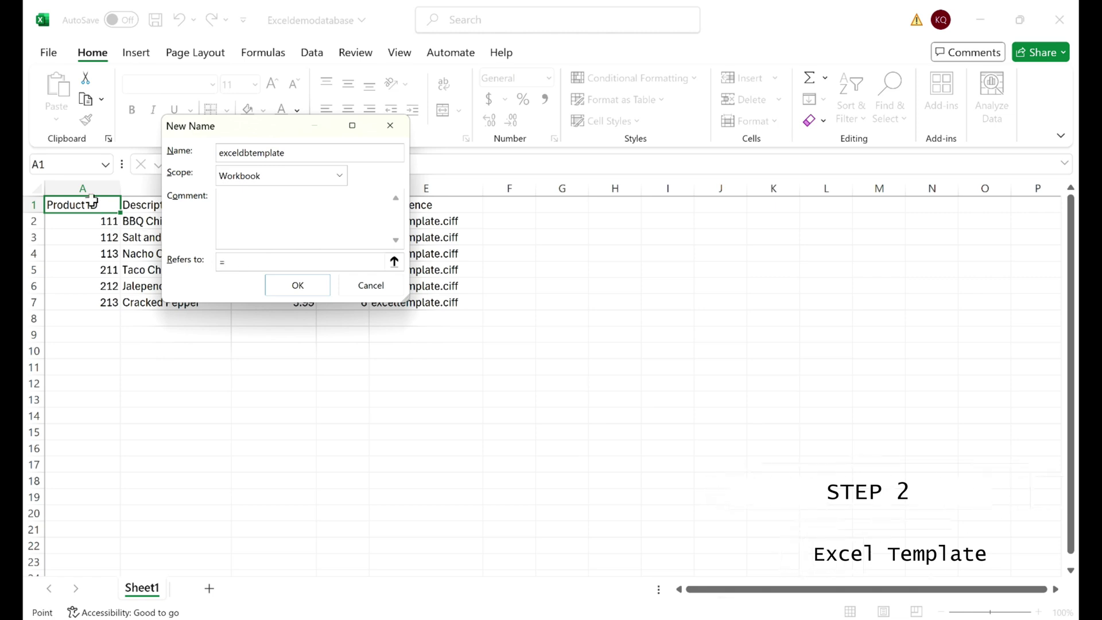
drag(89, 205, 410, 308)
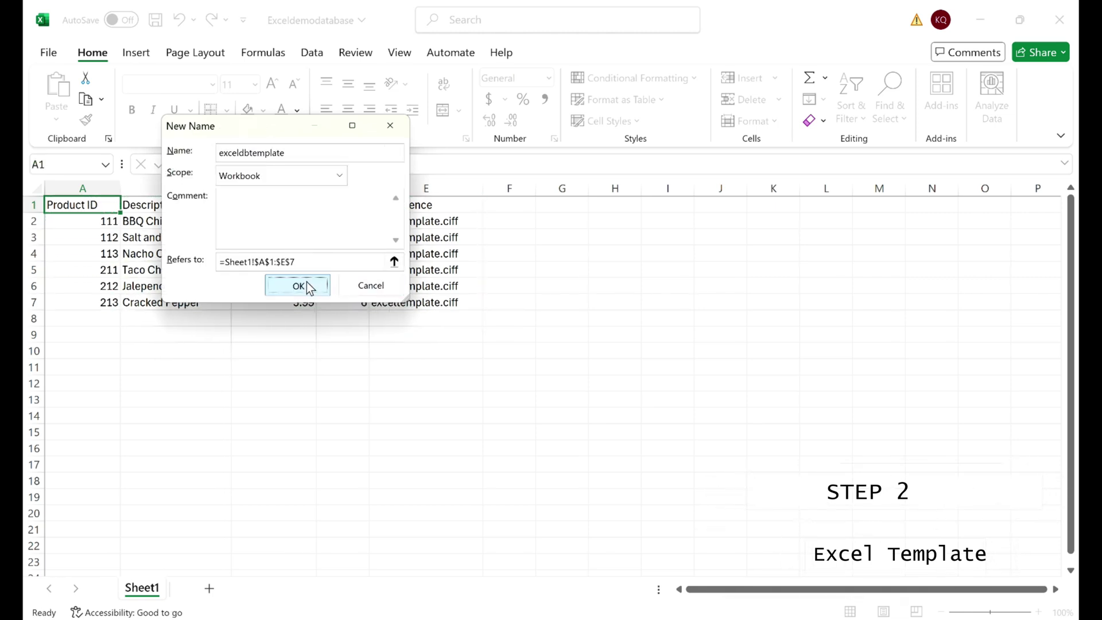
click(298, 285)
click(467, 373)
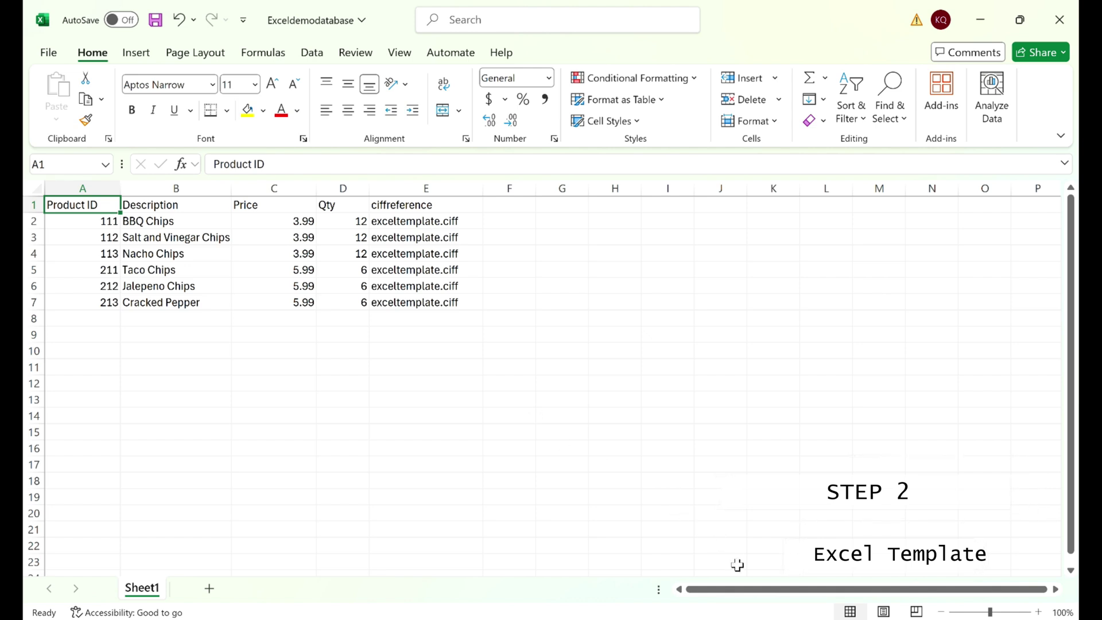
Step: Check the exceldbtemplate range from the Name Box, then return to CLARiSOFT
click(138, 235)
click(163, 208)
click(106, 167)
click(86, 180)
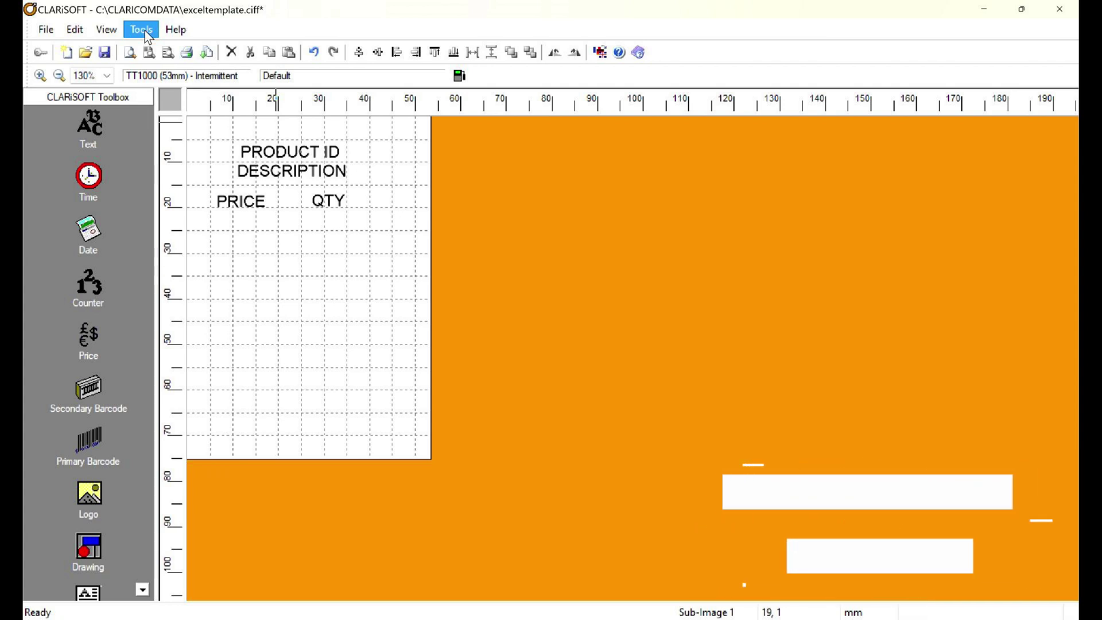
click(144, 31)
Step: In Database Setup, switch the data link to a built connection string and start a new machine data source
click(163, 135)
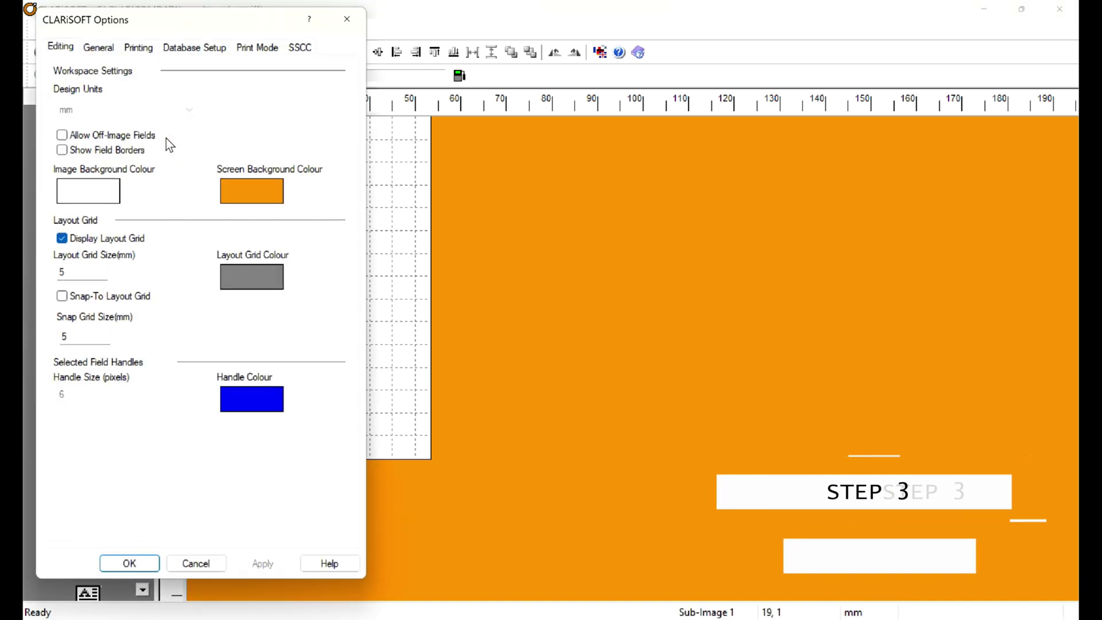
click(194, 46)
click(309, 151)
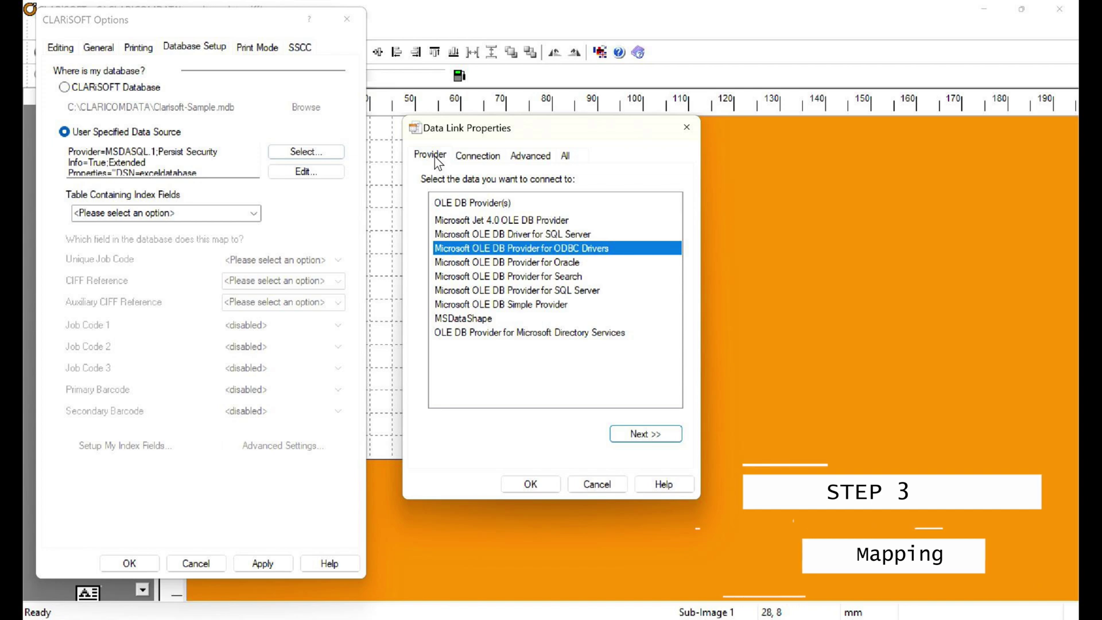
click(468, 161)
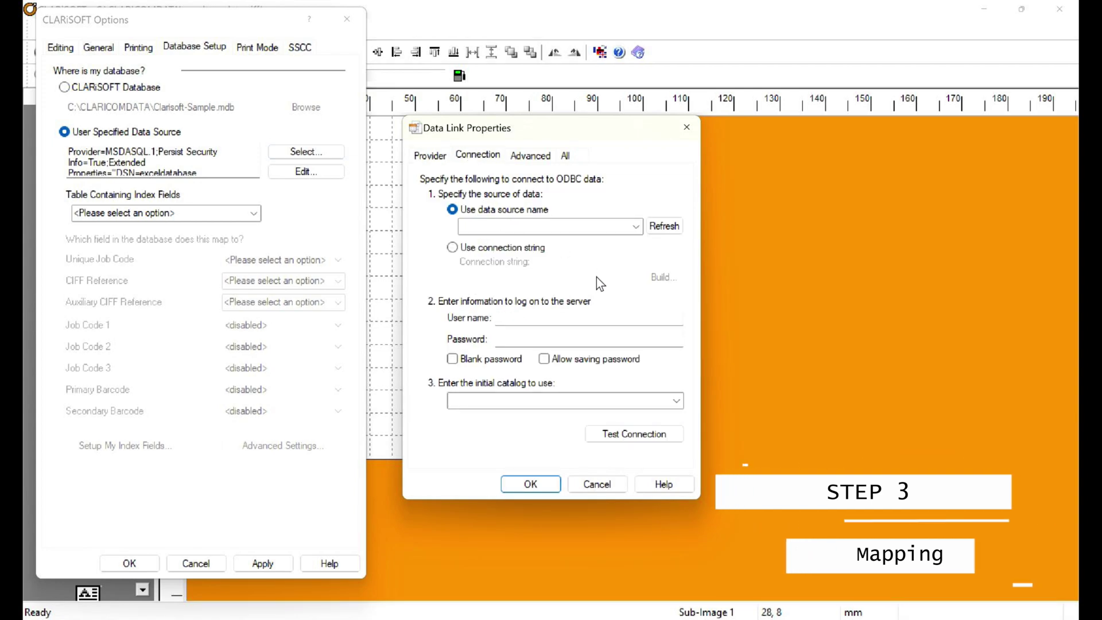
click(535, 247)
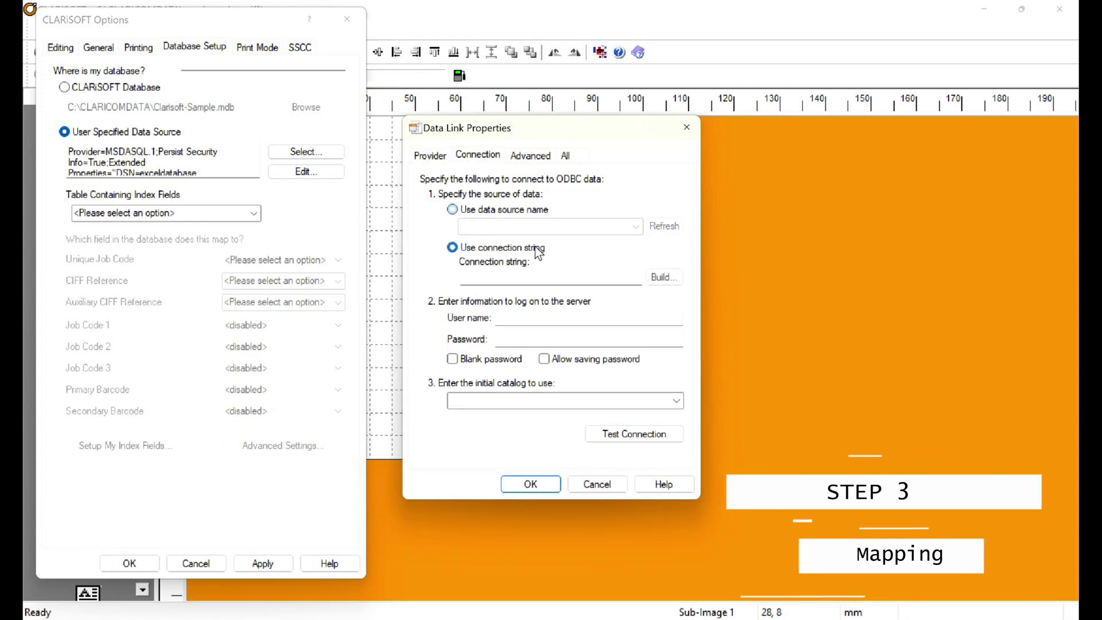
click(658, 279)
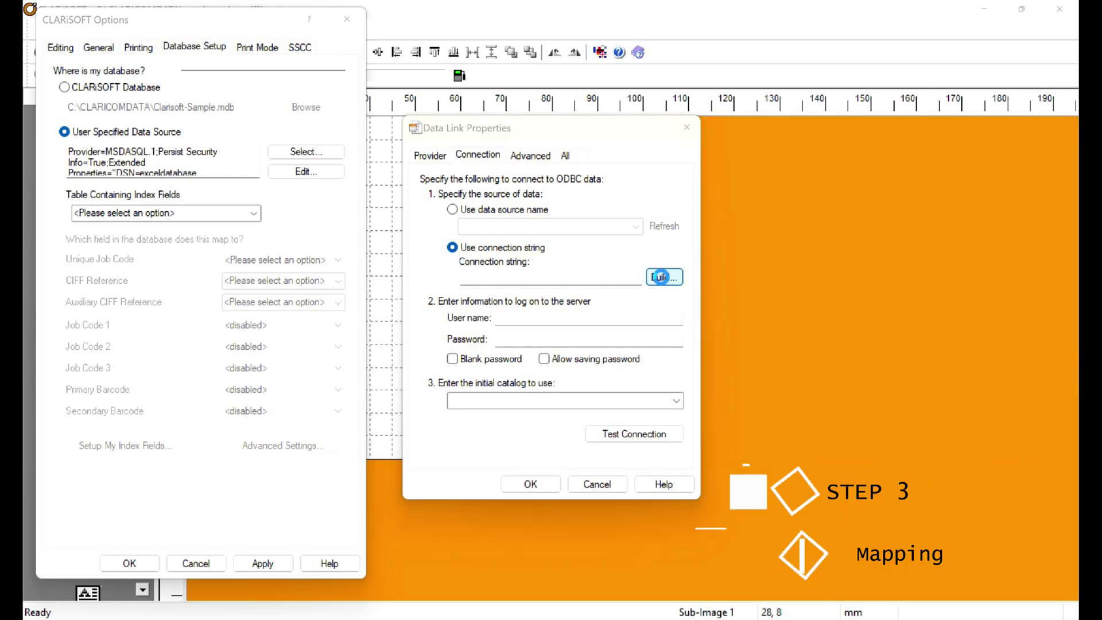
click(581, 219)
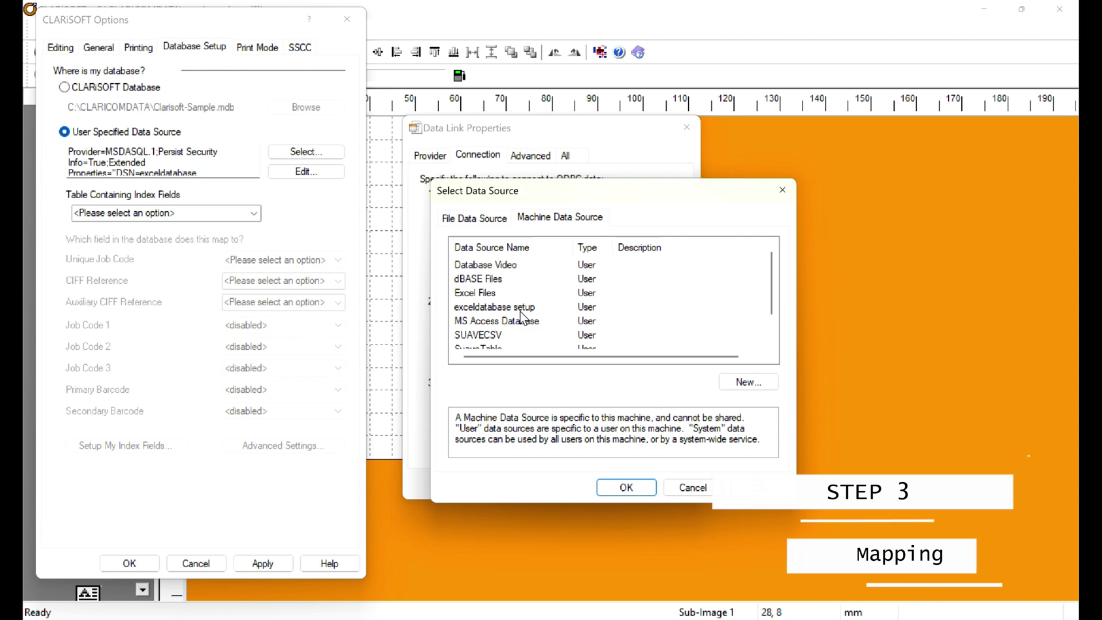
click(735, 385)
Step: Create a new data source using the Microsoft Excel Driver (*.xls)
click(694, 380)
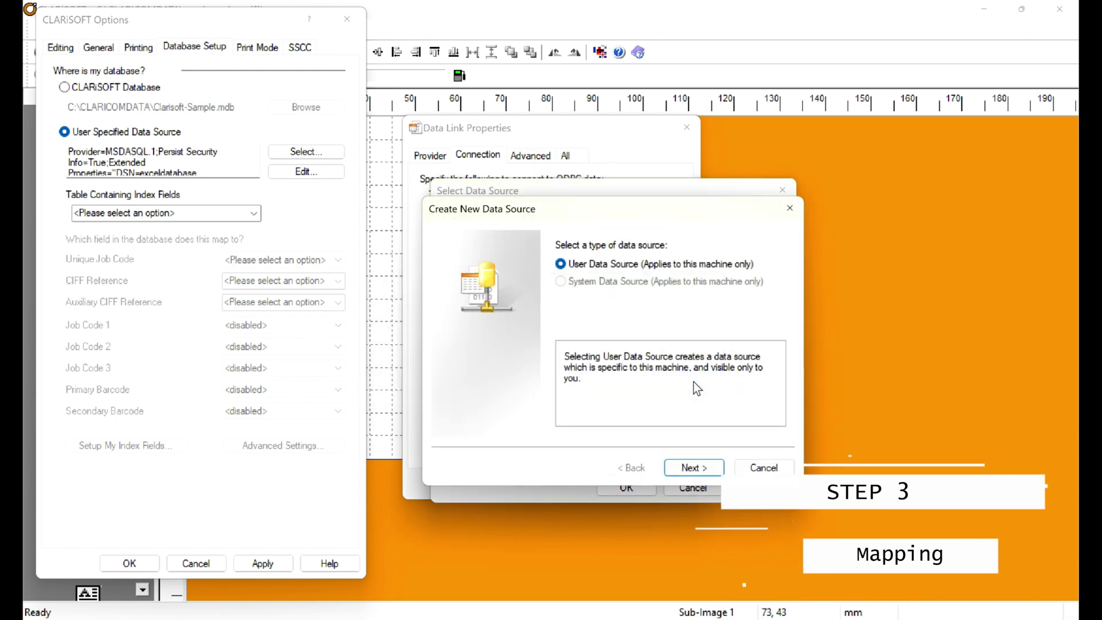
click(692, 470)
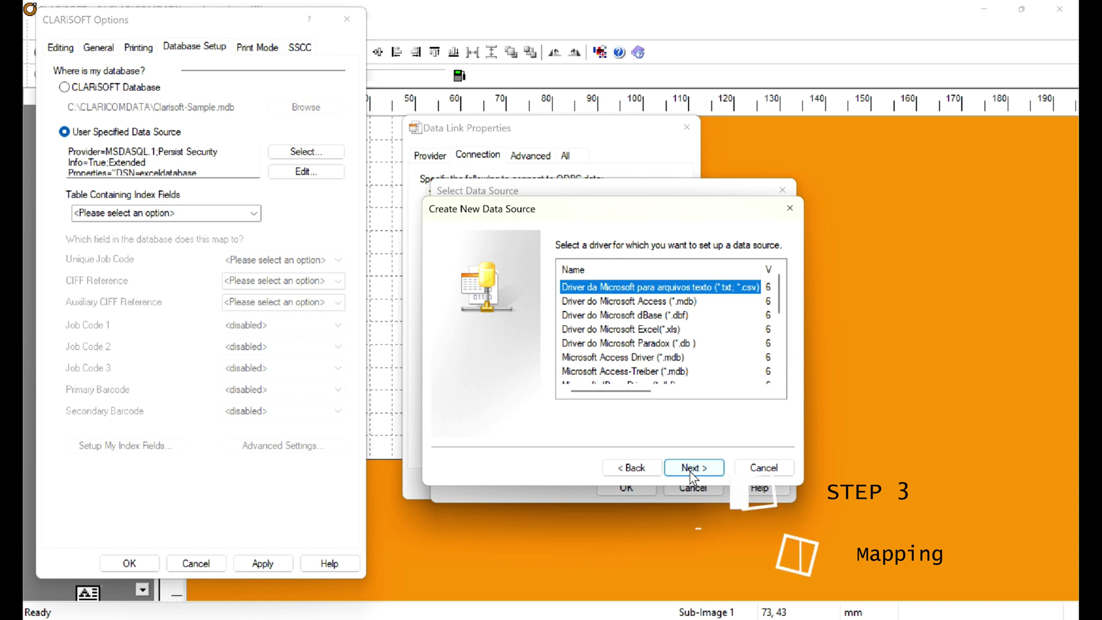
drag(777, 296, 776, 325)
click(617, 343)
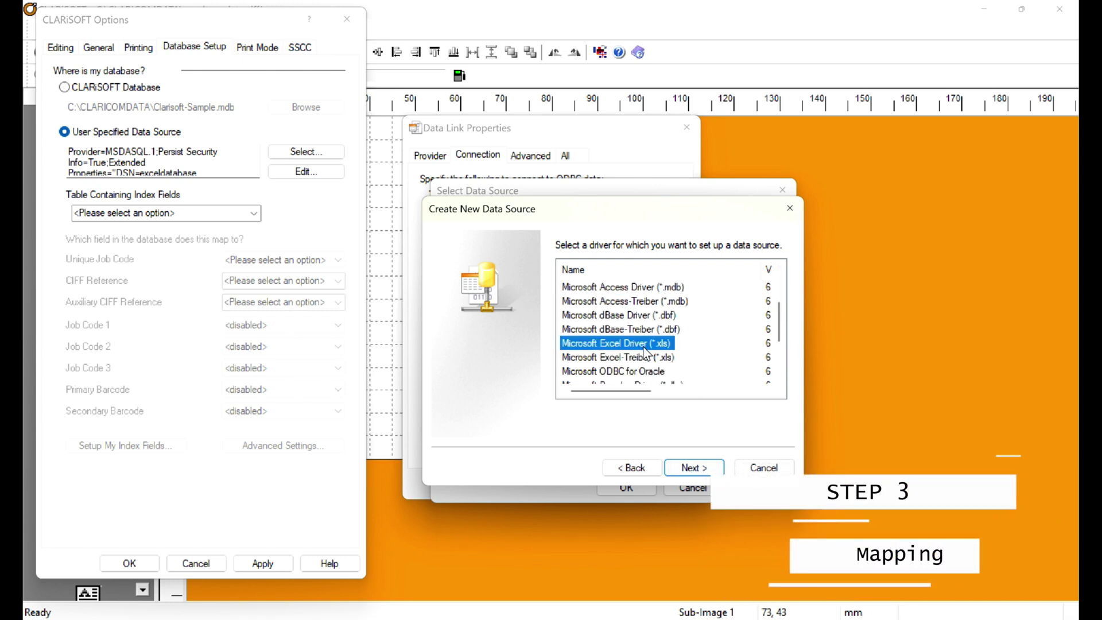
click(692, 468)
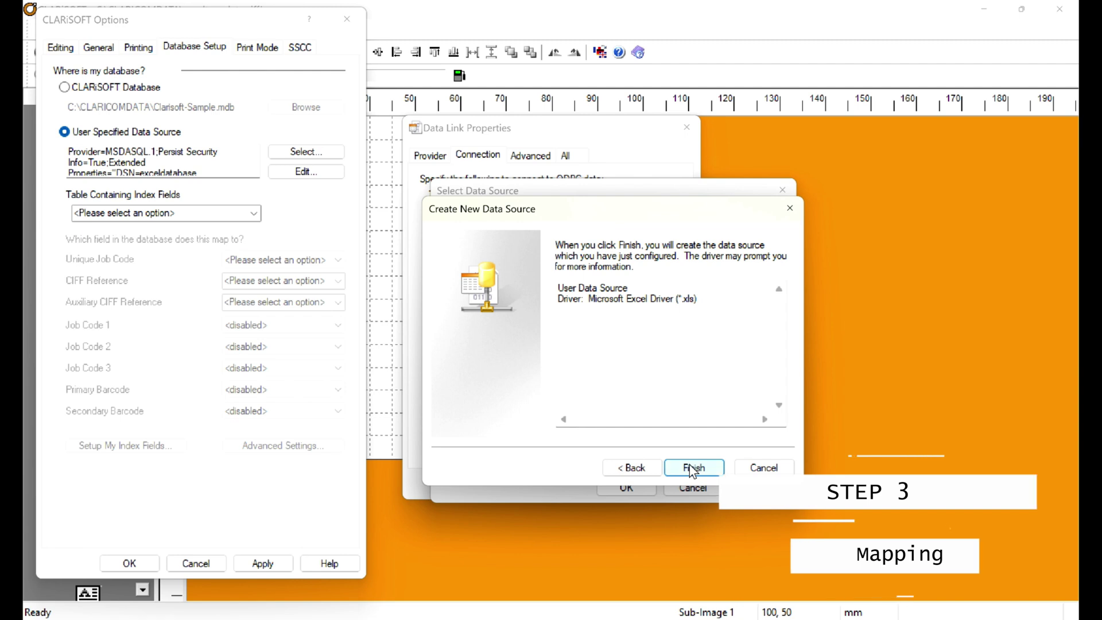
click(691, 466)
Step: Name the data source exceldbtemplate and point it to the Exceldemodatabase.xlsx workbook
text(exceldbt)
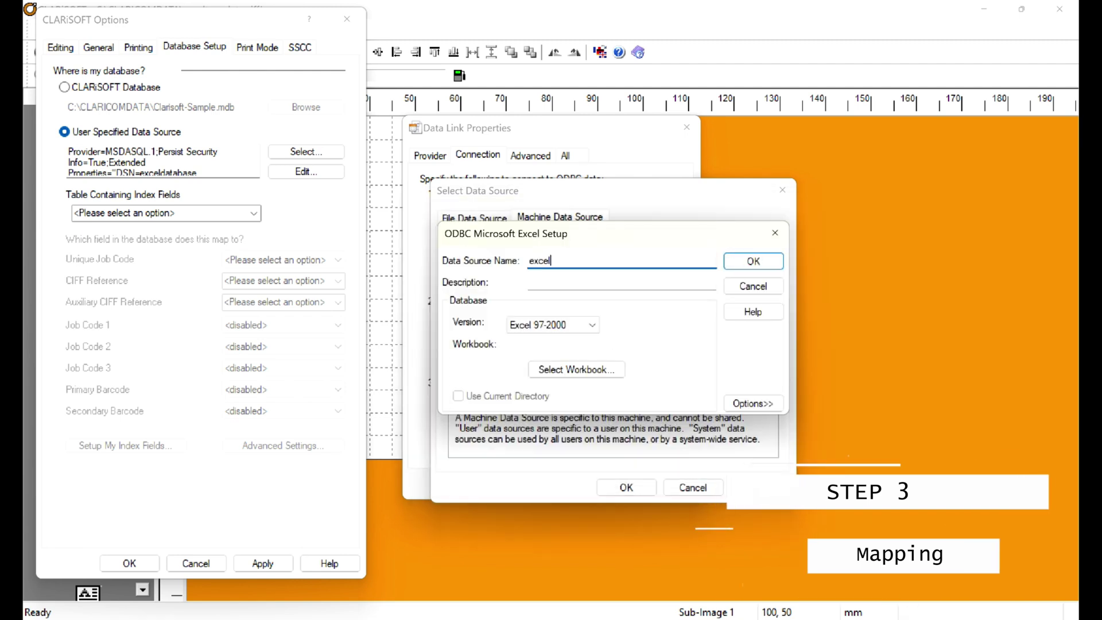
key(BackSpace)
key(BackSpace)
text(atabase)
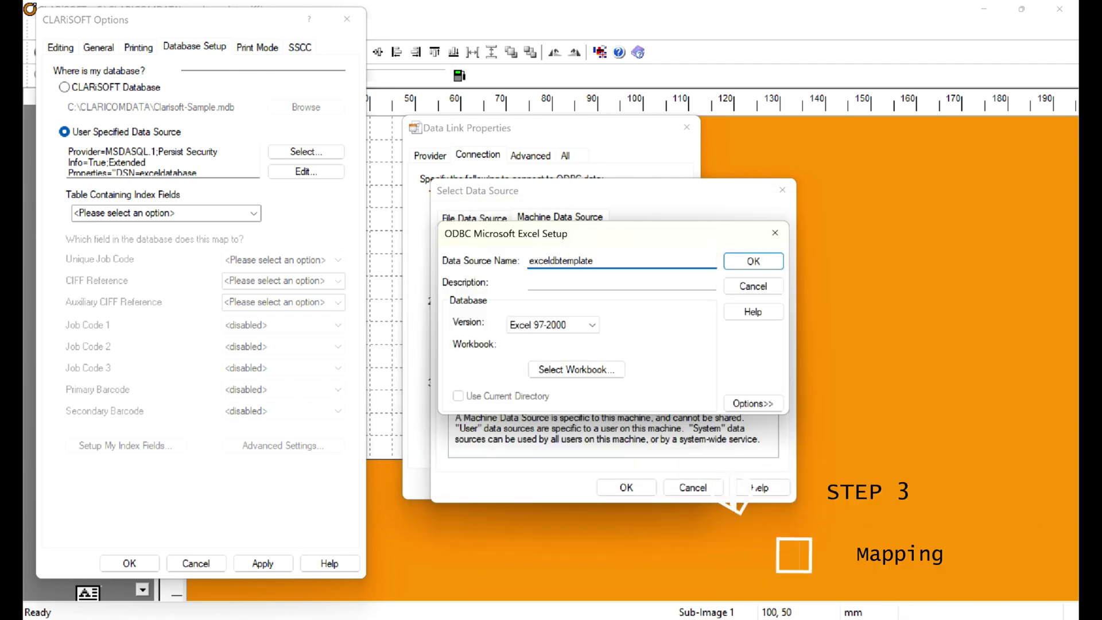
click(536, 368)
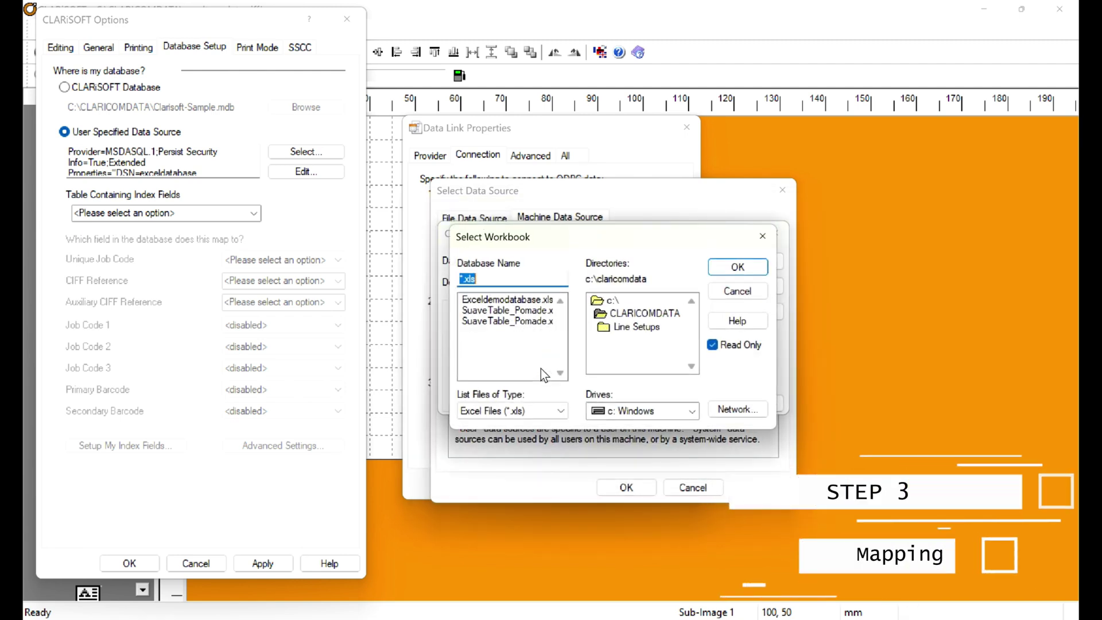
click(518, 300)
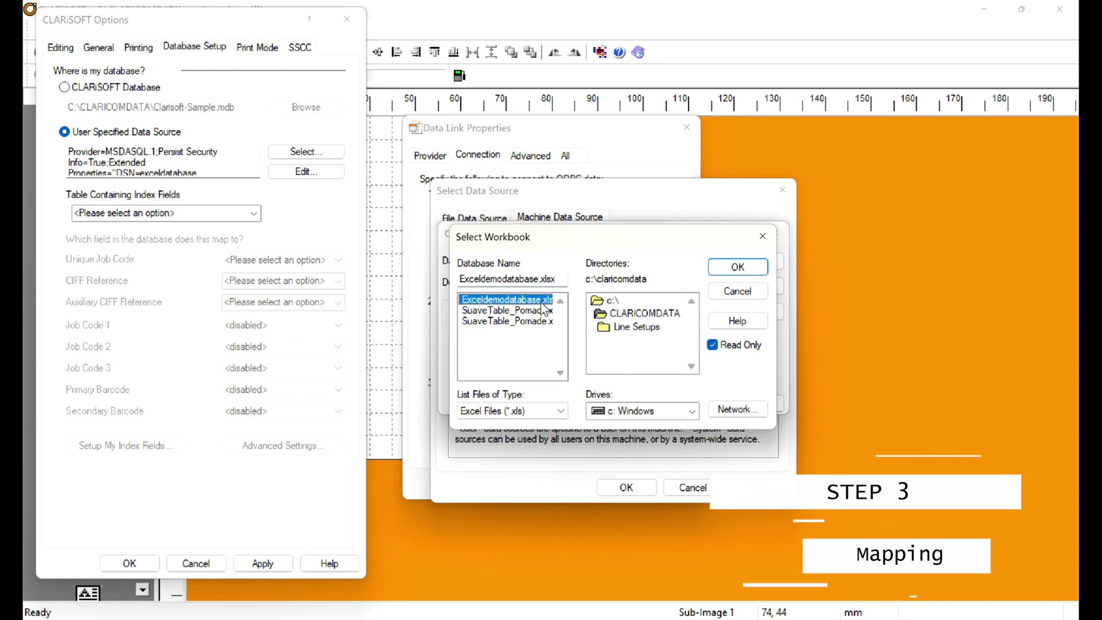
click(738, 267)
click(750, 264)
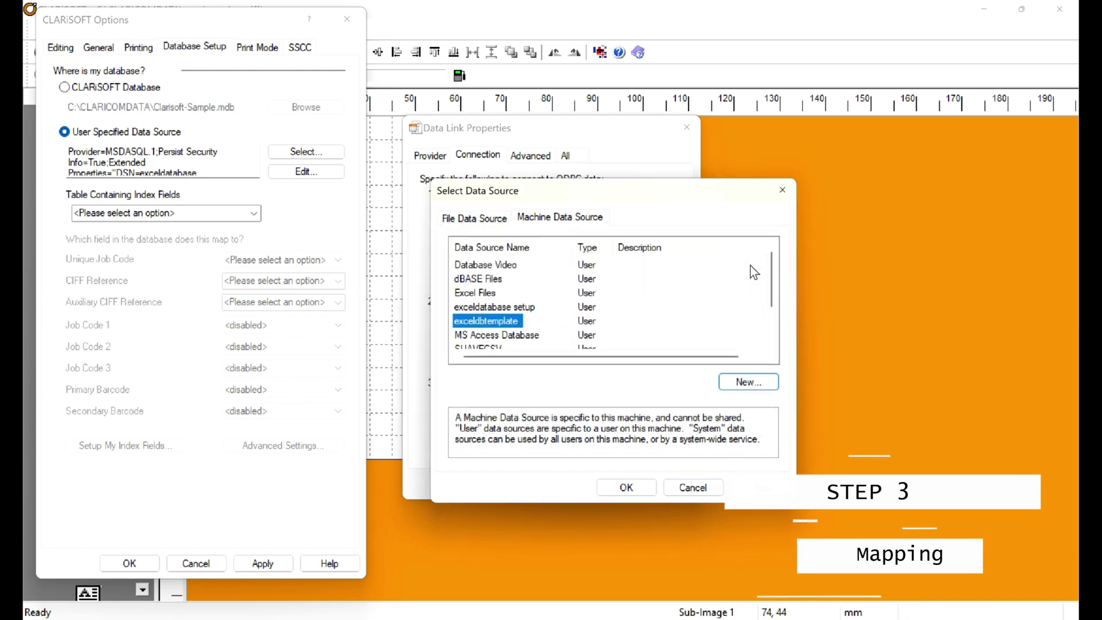
Step: Link to exceldbtemplate with Exceldemodatabase as the initial catalog, testing the connection successfully
click(631, 487)
key(Return)
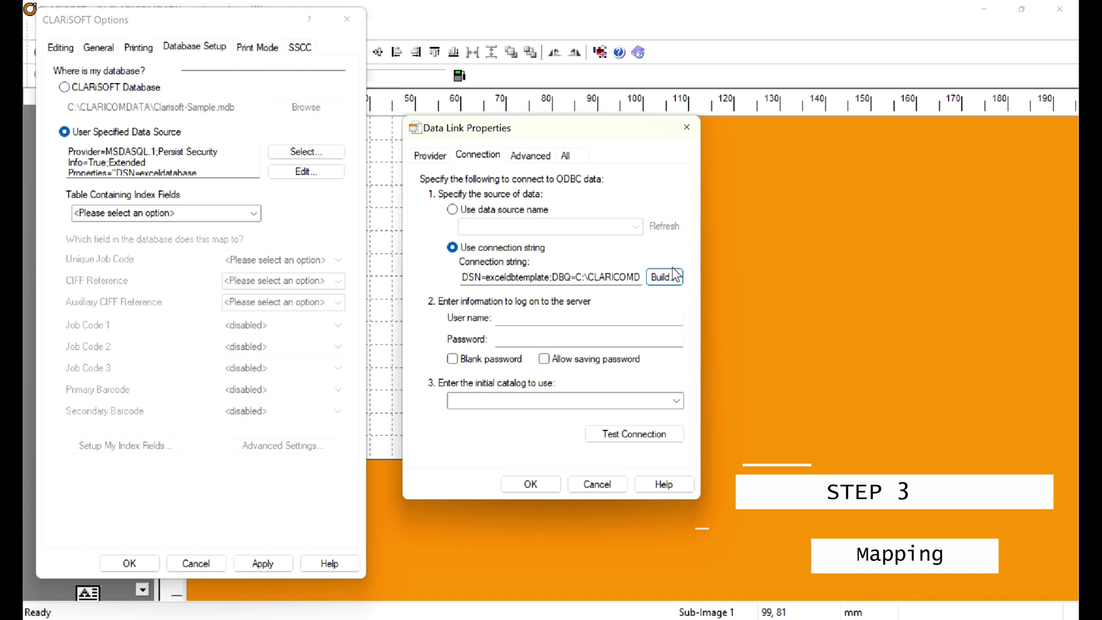
click(604, 433)
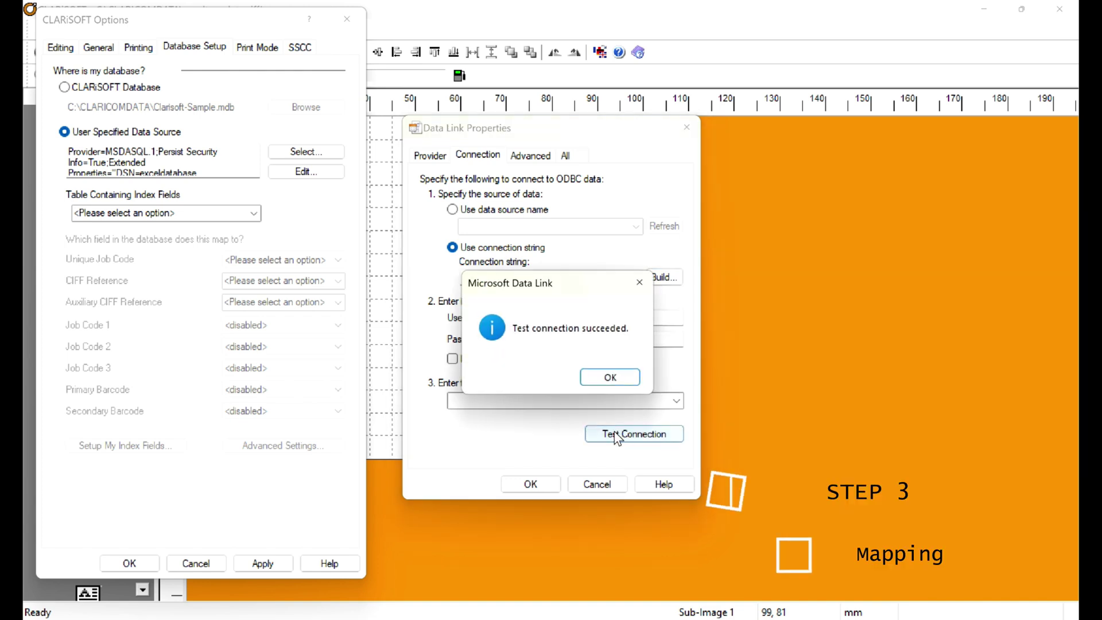
click(611, 377)
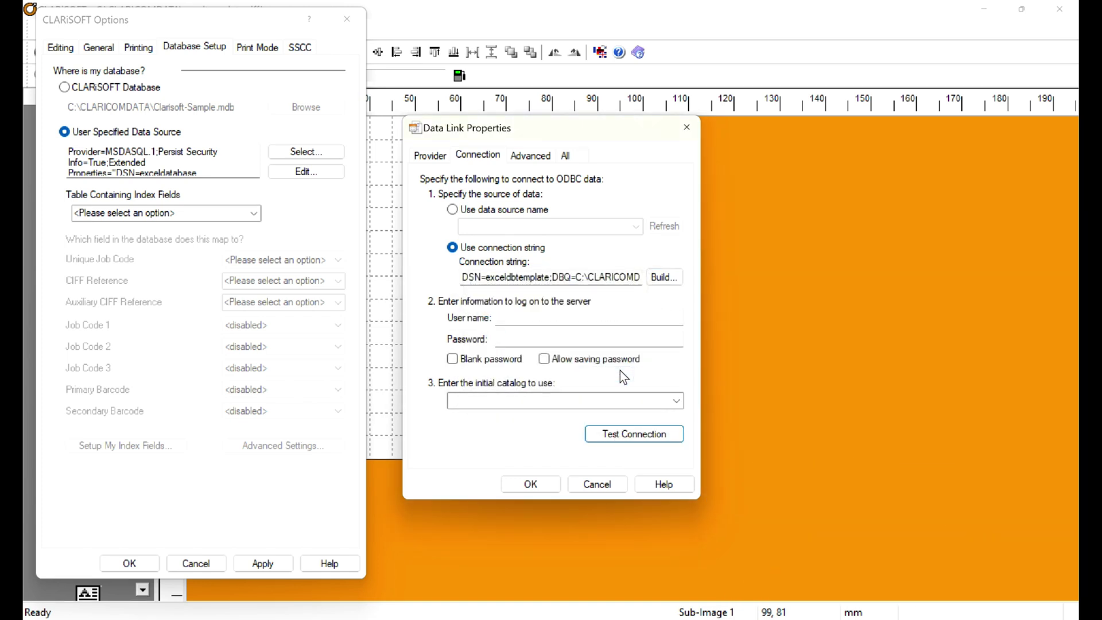
click(677, 401)
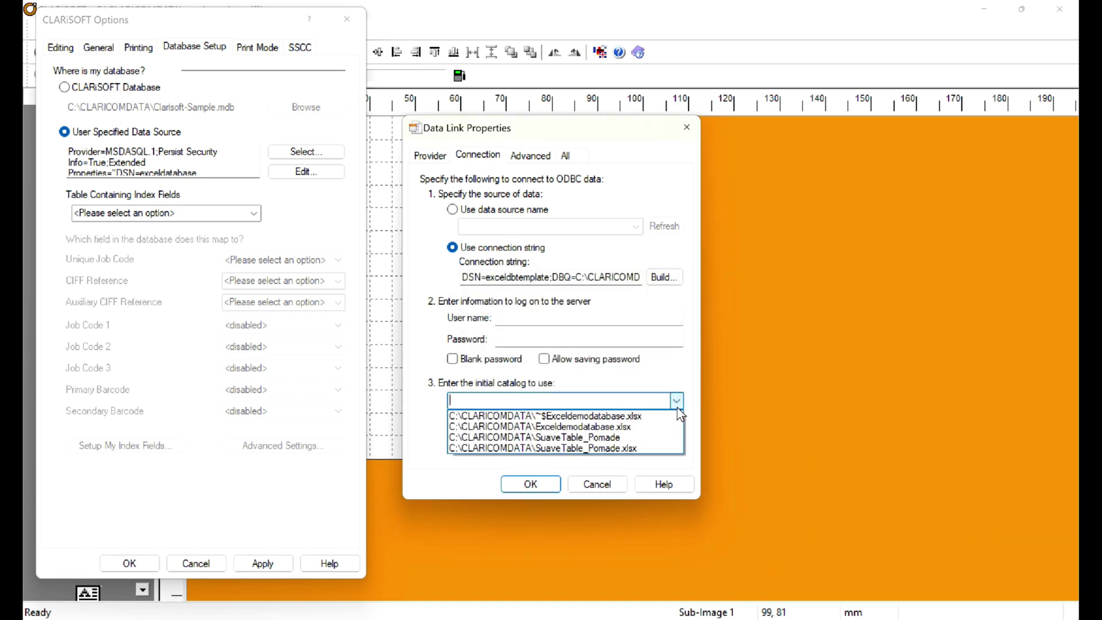
click(625, 418)
click(628, 435)
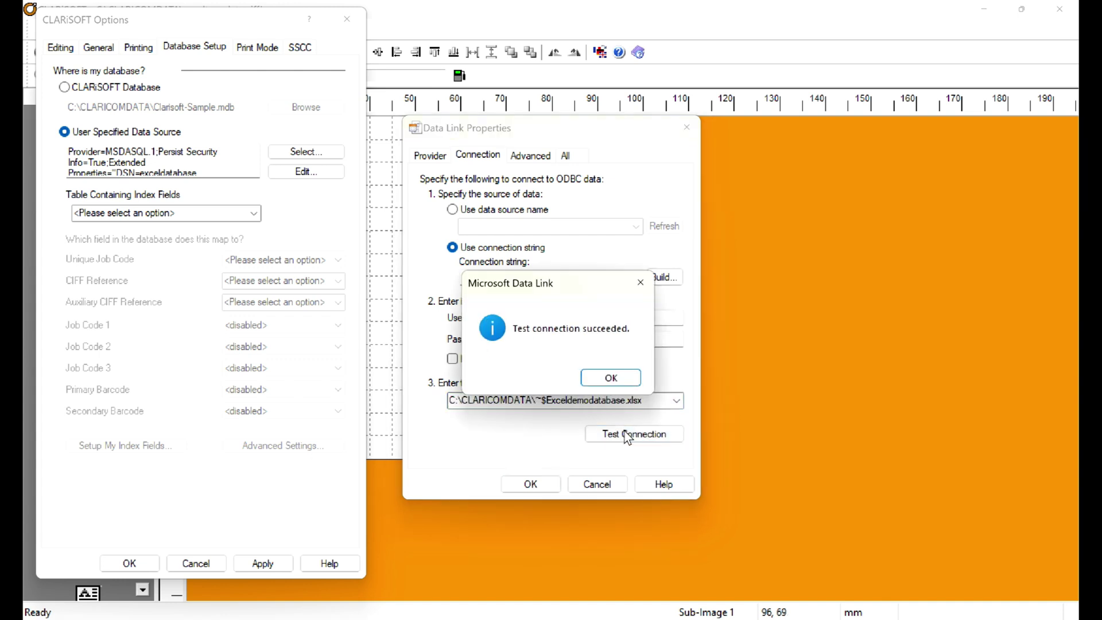
click(611, 380)
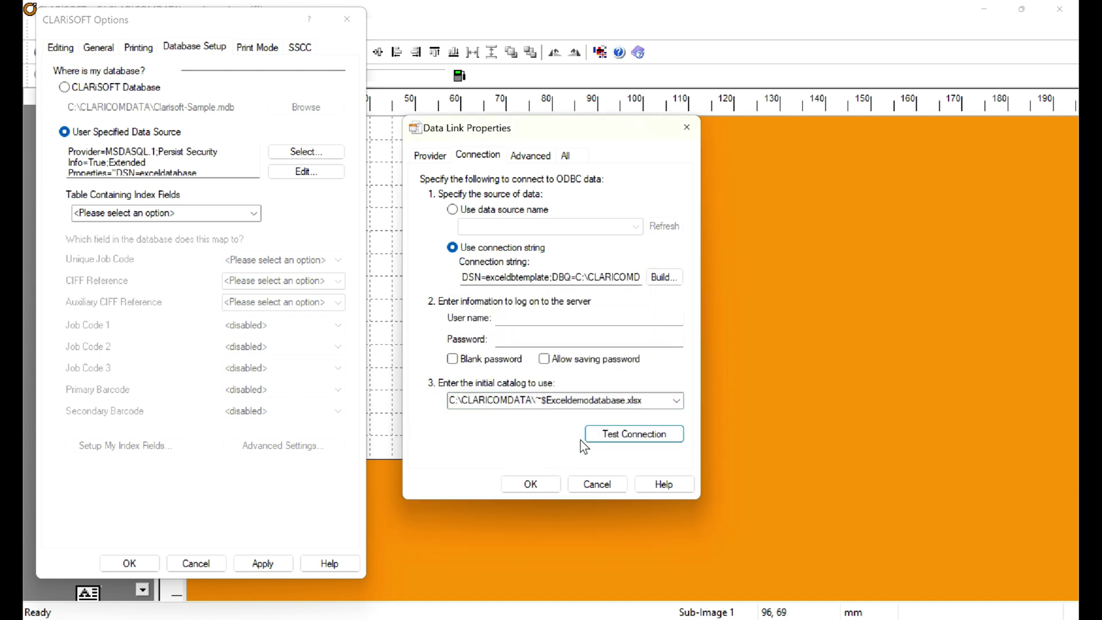
click(540, 489)
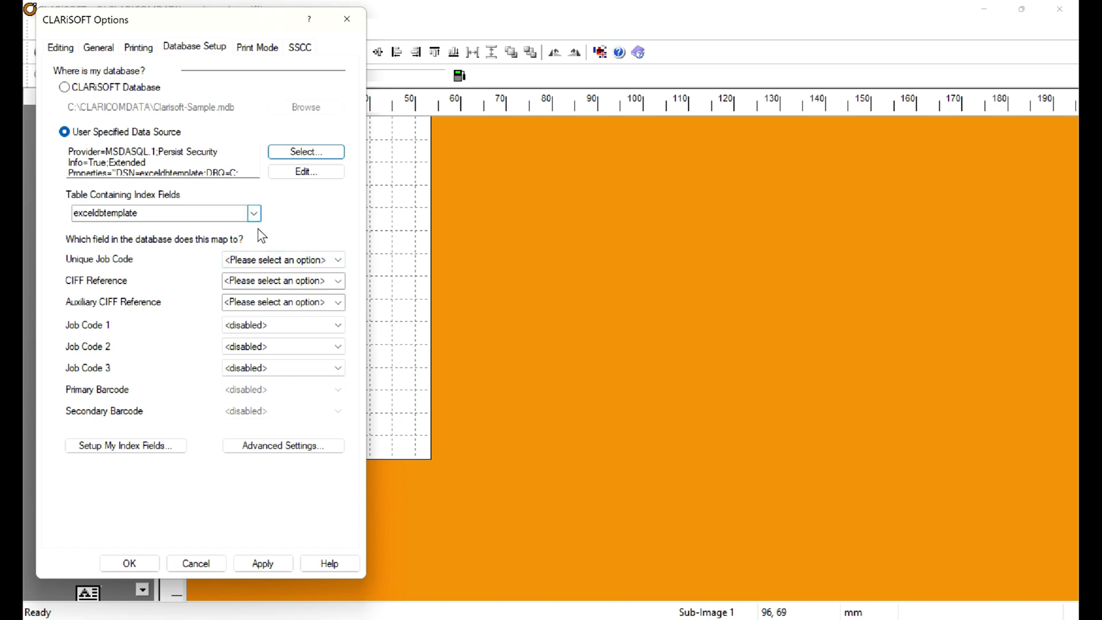
Step: Use the exceldbtemplate table, mapping Unique Job Code to Product ID and both CIFF references to ciffreference
click(254, 214)
click(240, 242)
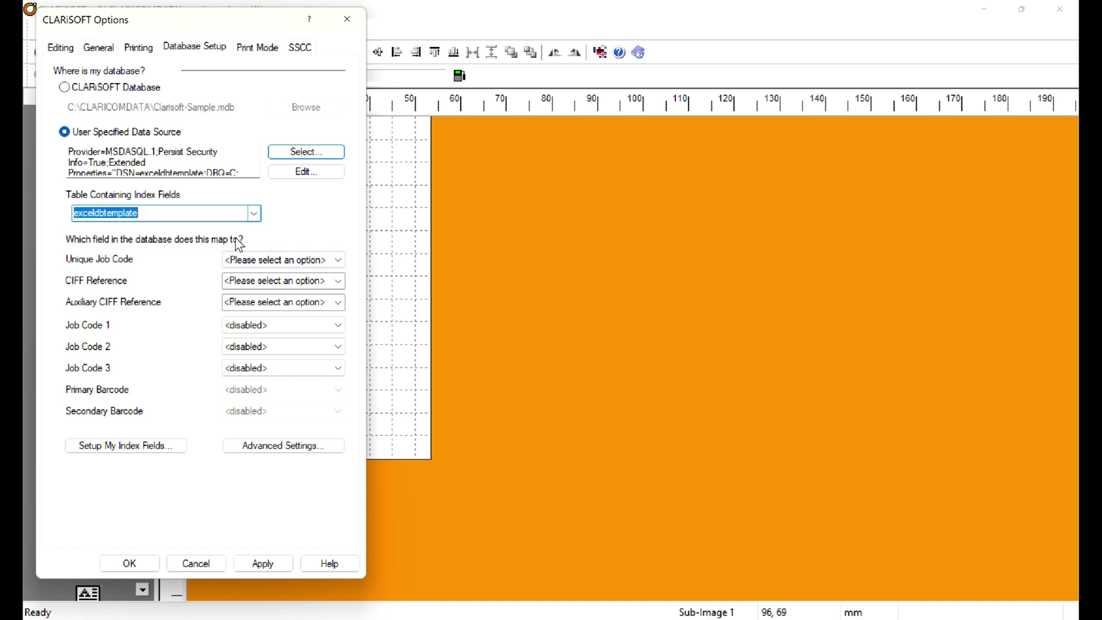
click(340, 259)
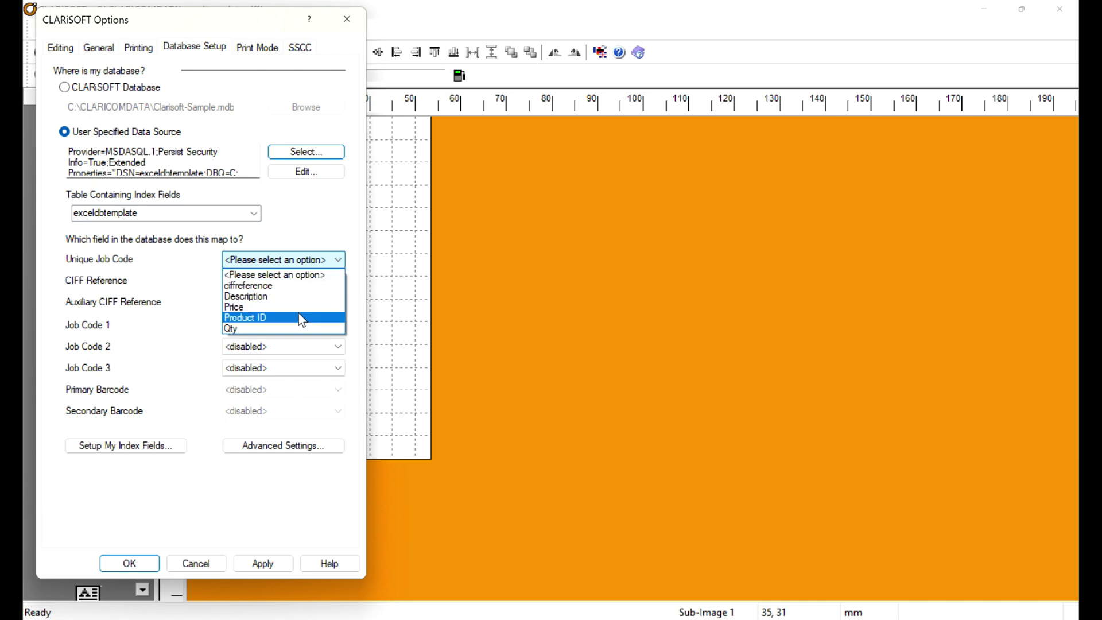
click(299, 315)
click(338, 282)
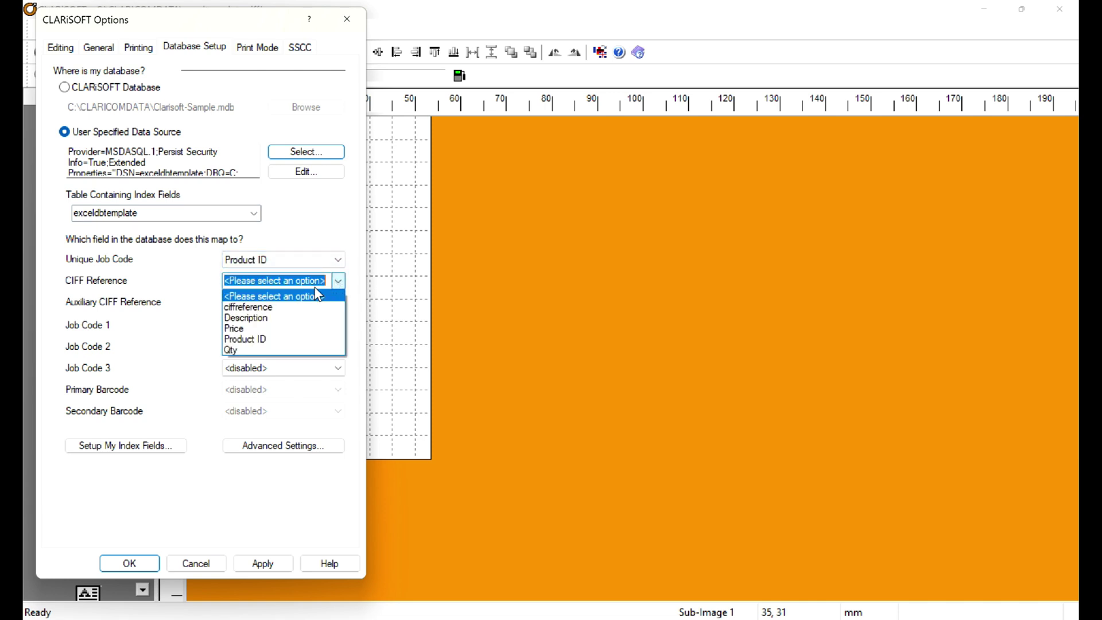
click(288, 305)
click(340, 302)
click(315, 329)
Step: Map Job Codes 1–3 to Description, Price and Qty, and save the database setup
click(336, 325)
click(293, 361)
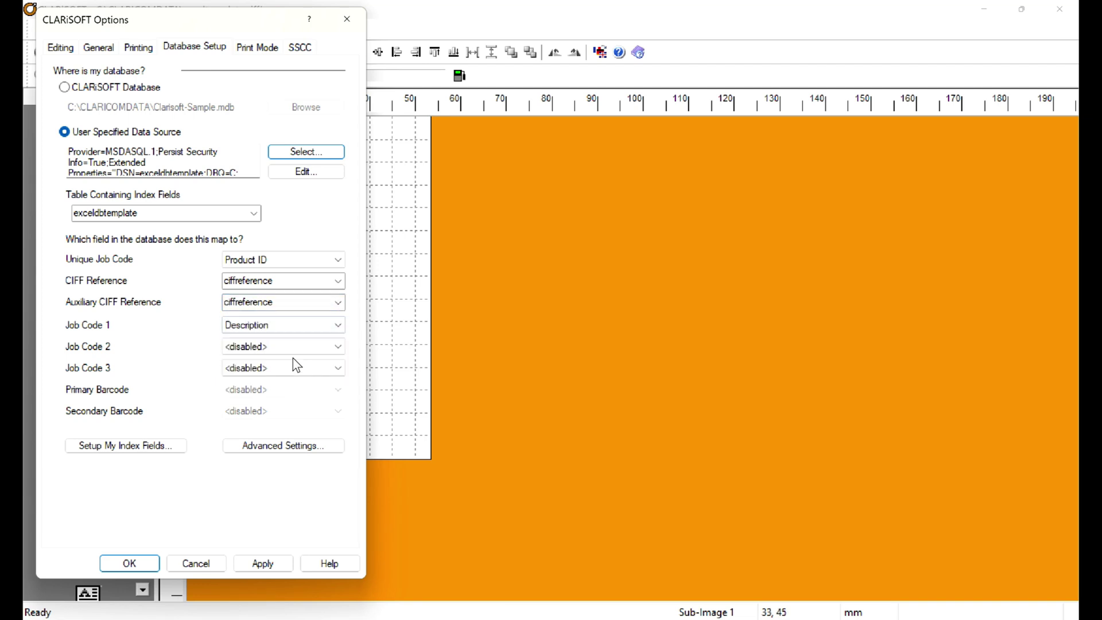
click(338, 348)
click(297, 394)
click(337, 368)
click(275, 437)
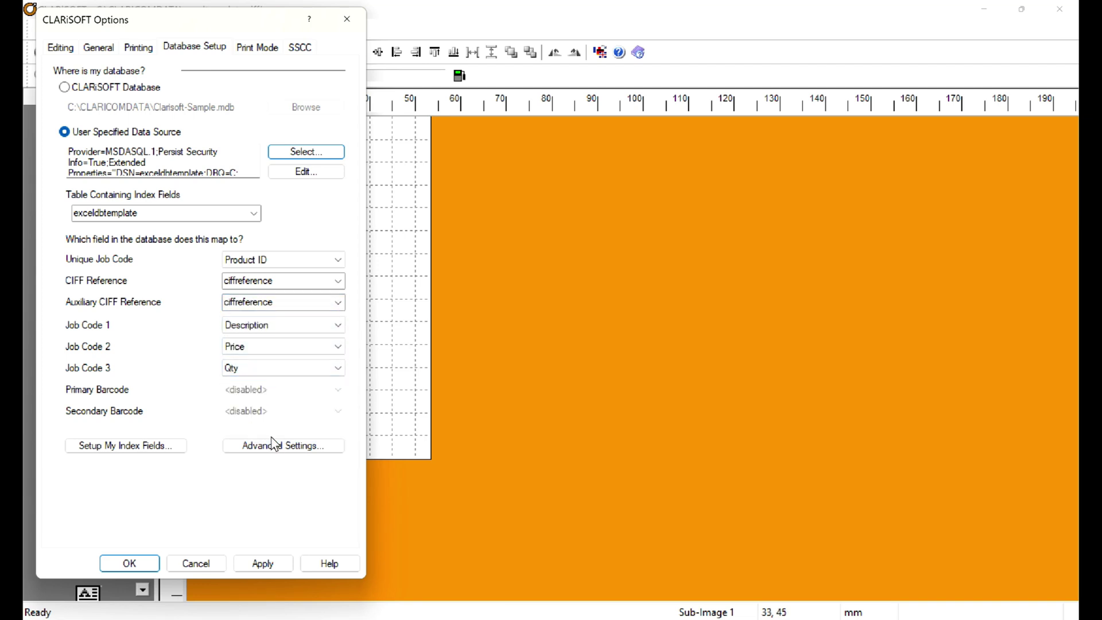
click(130, 563)
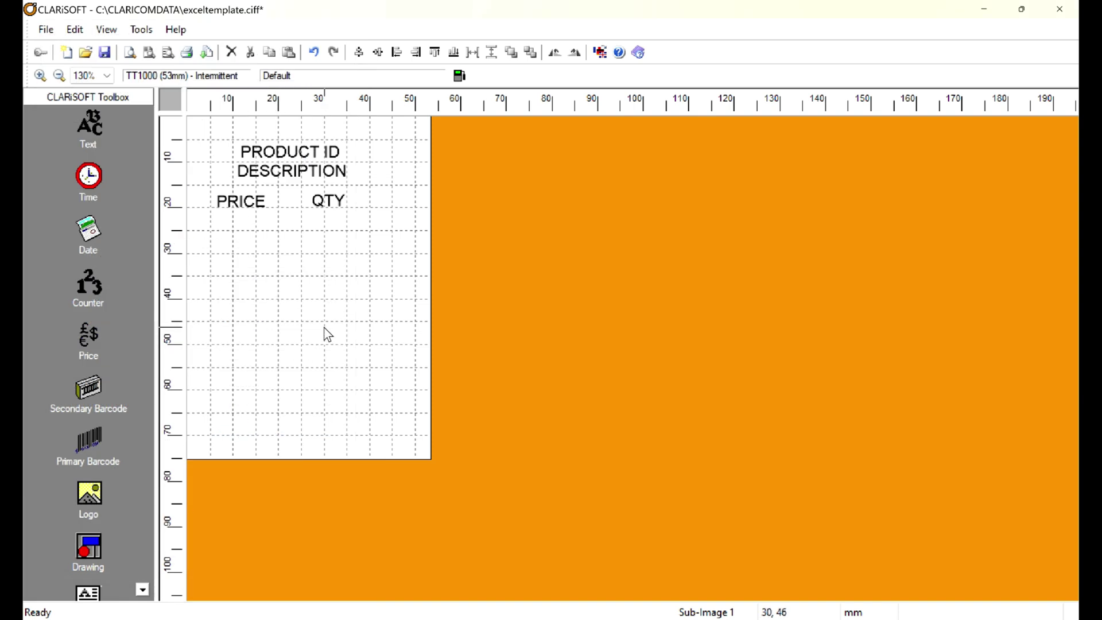
Step: Set the PRODUCT ID text to User Specified Data Source using the Product ID field
double_click(306, 155)
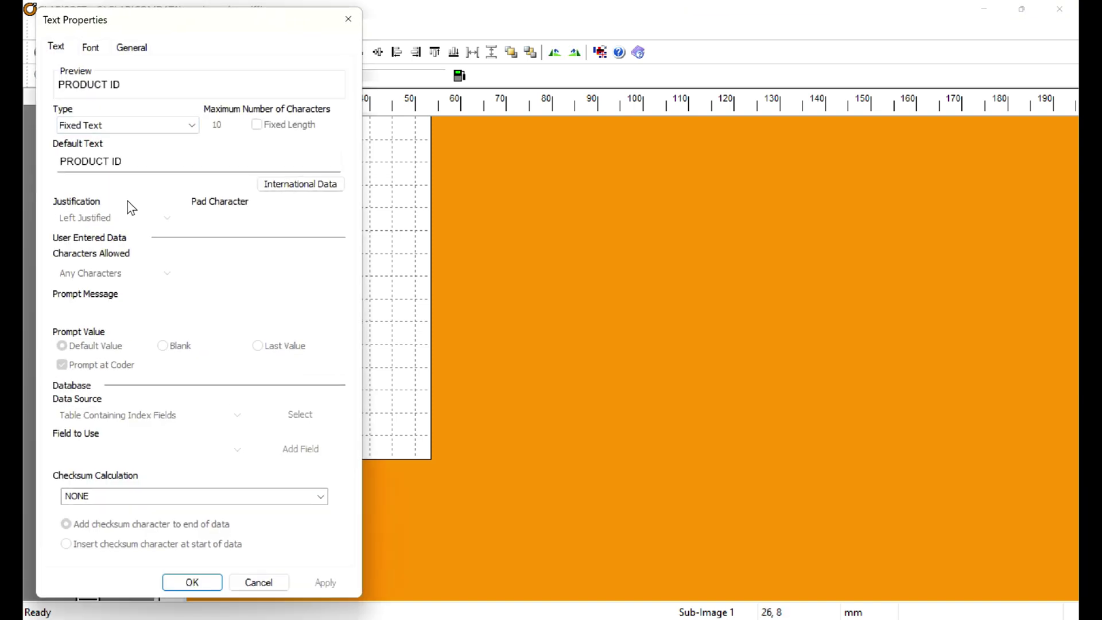
click(182, 128)
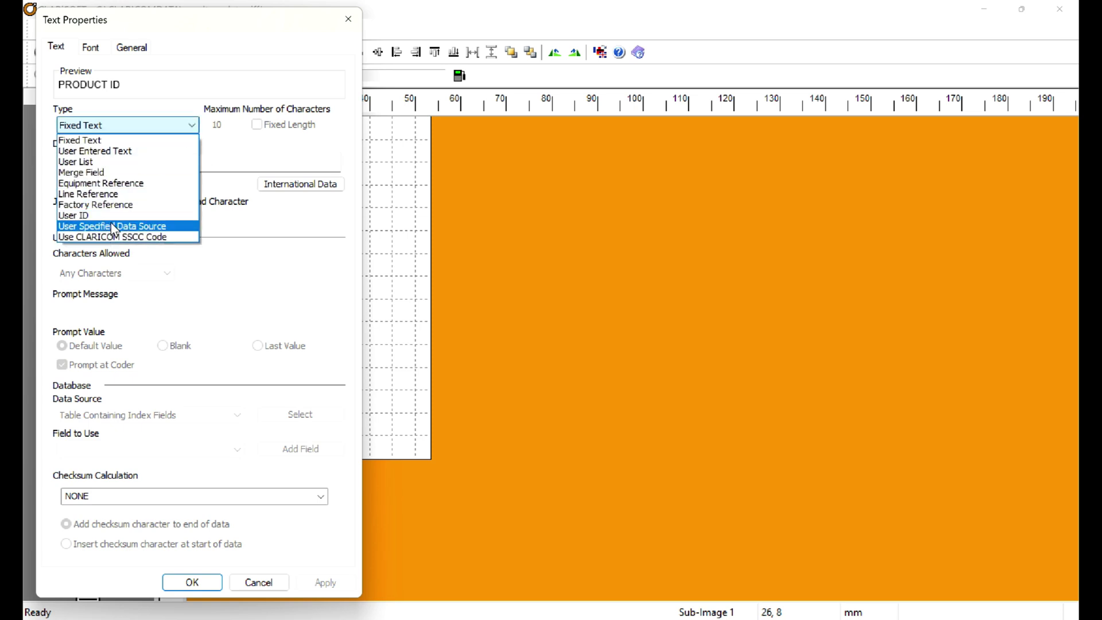
click(115, 226)
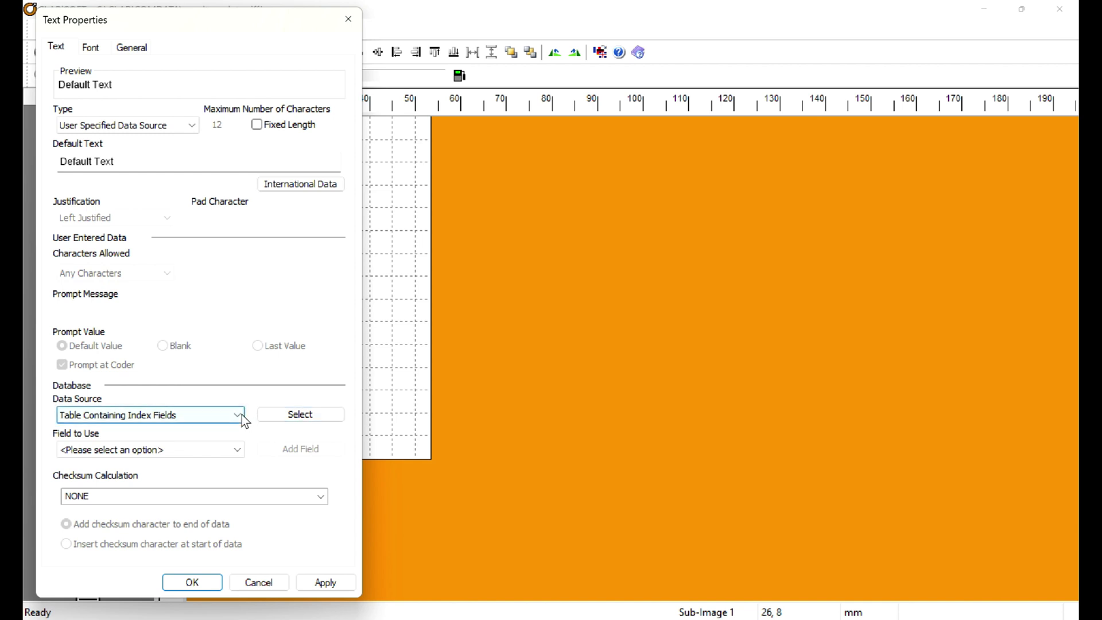
click(237, 449)
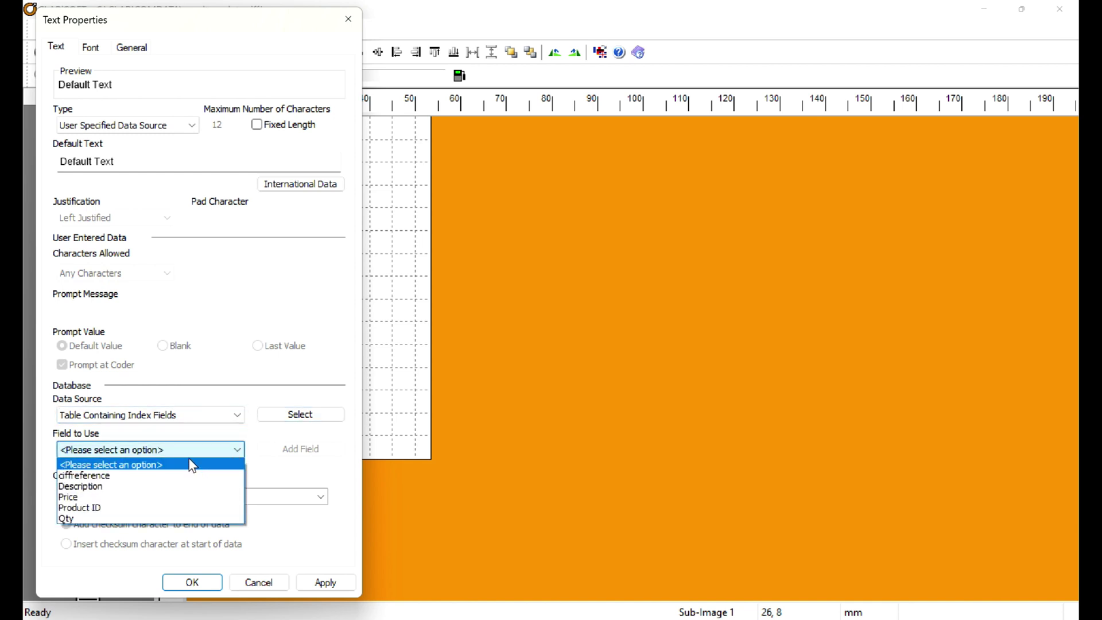
click(134, 508)
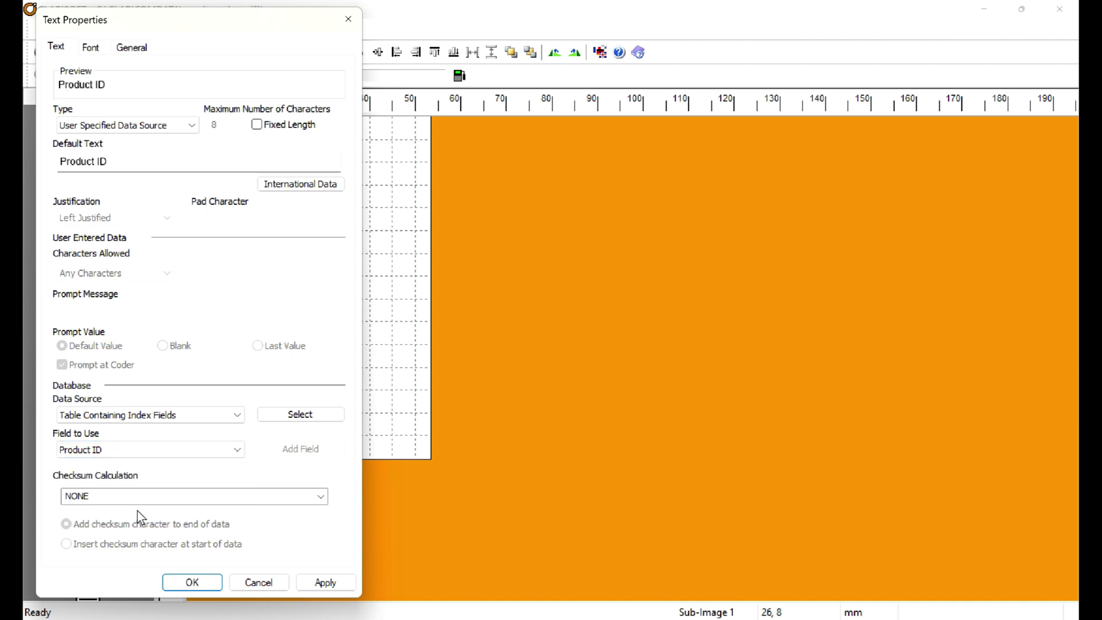
click(187, 582)
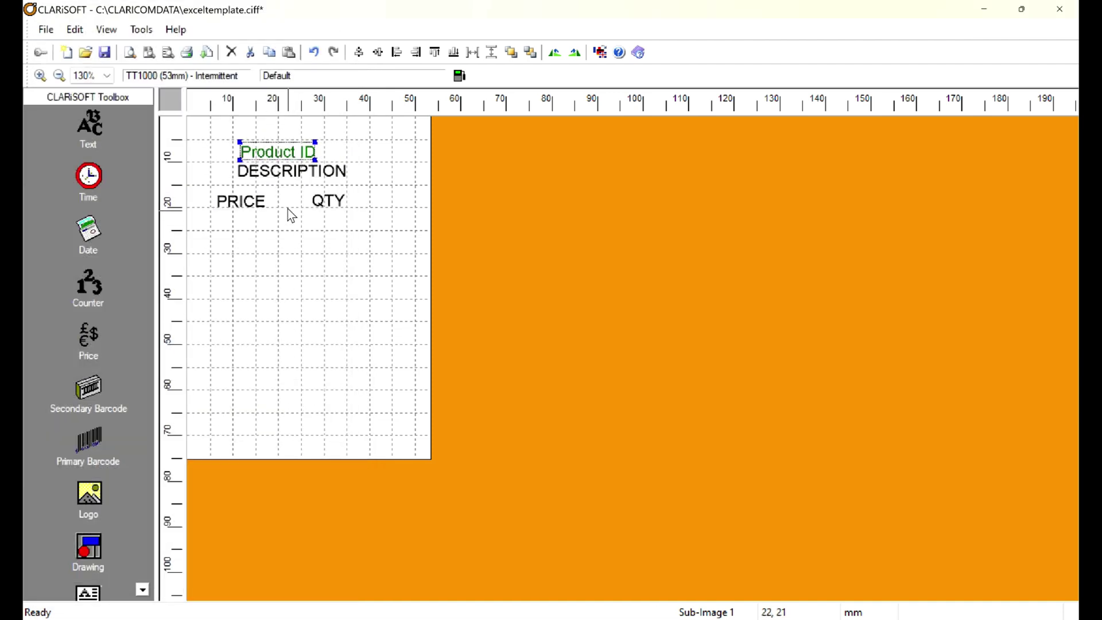